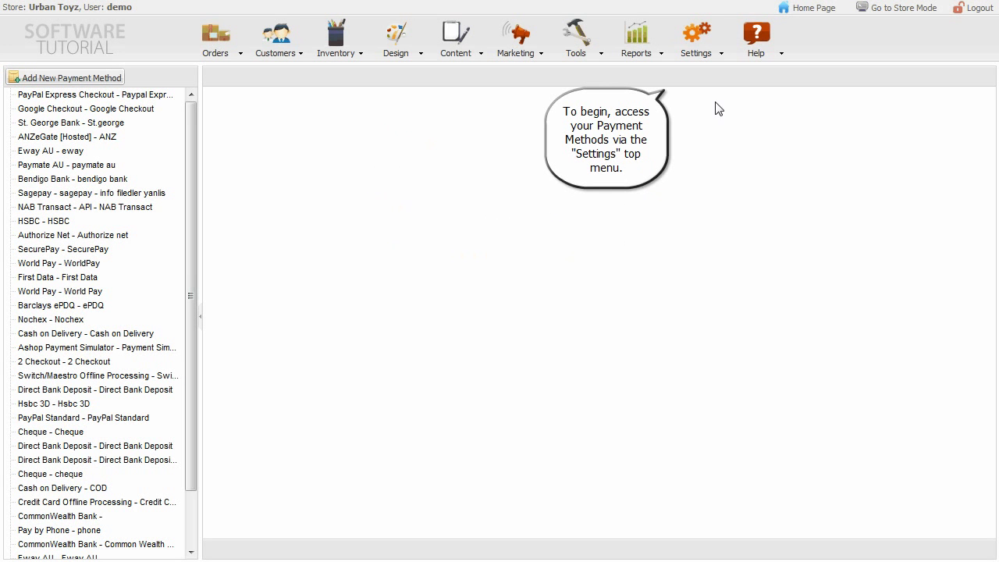
- Go to the payment methods page and start a new payment method form
click(706, 59)
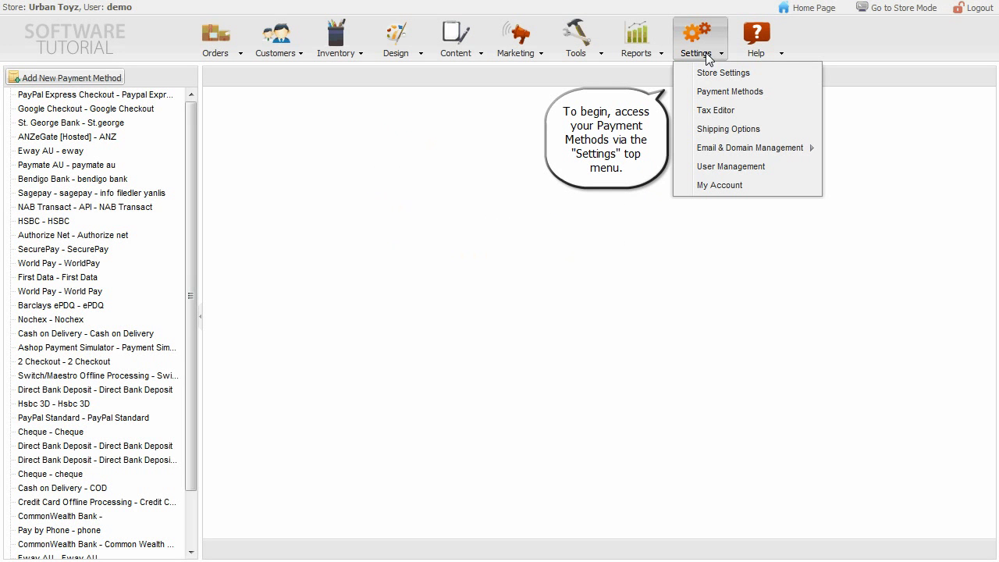
click(769, 91)
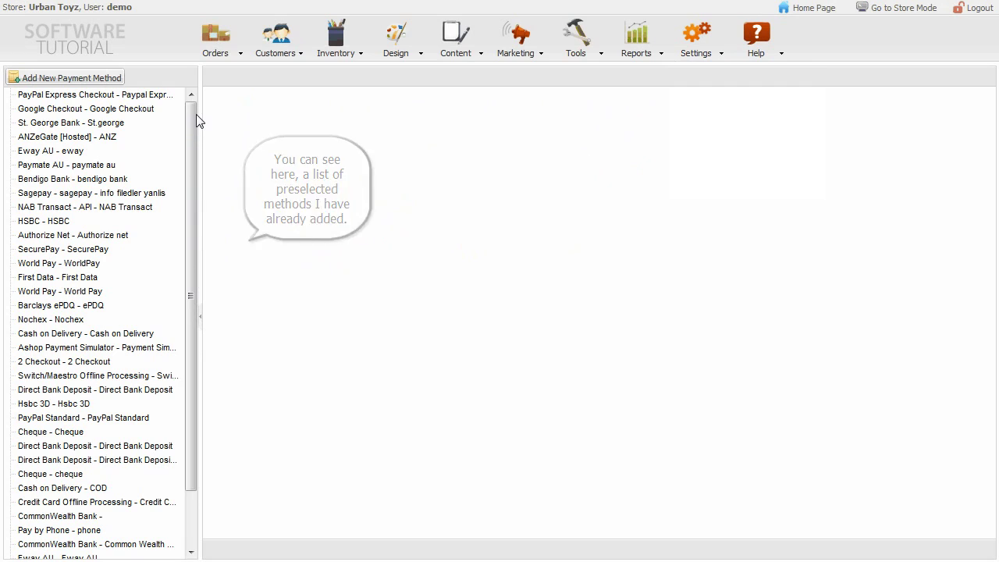
click(109, 78)
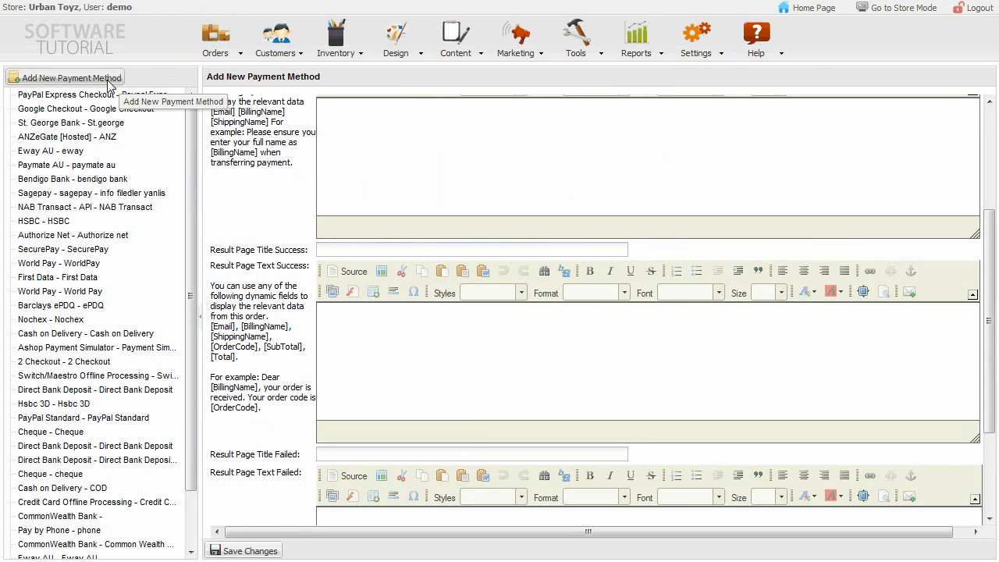
drag(989, 215, 980, 114)
- Scroll through the gateways listed in the Payment Method dropdown
click(619, 104)
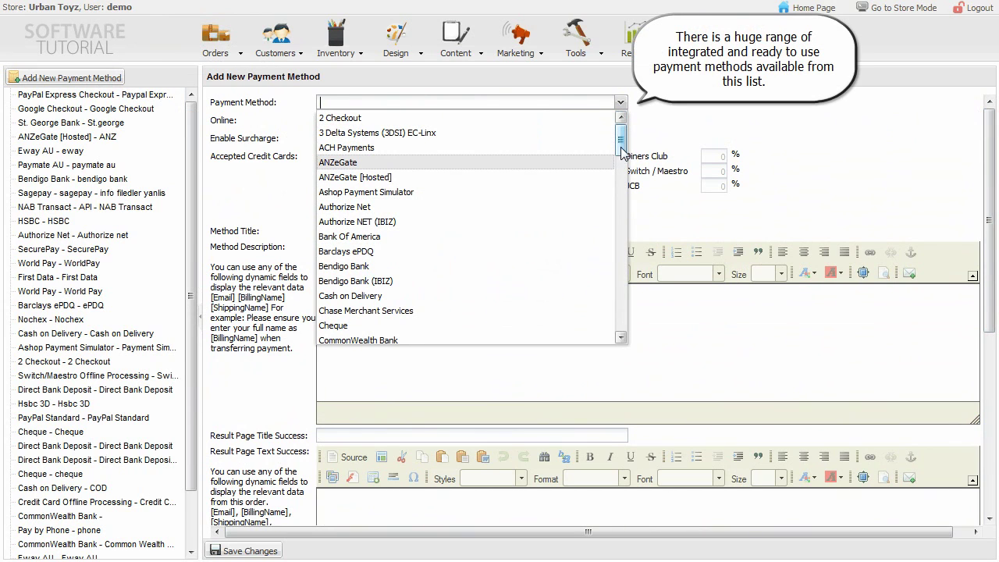
drag(622, 154, 624, 178)
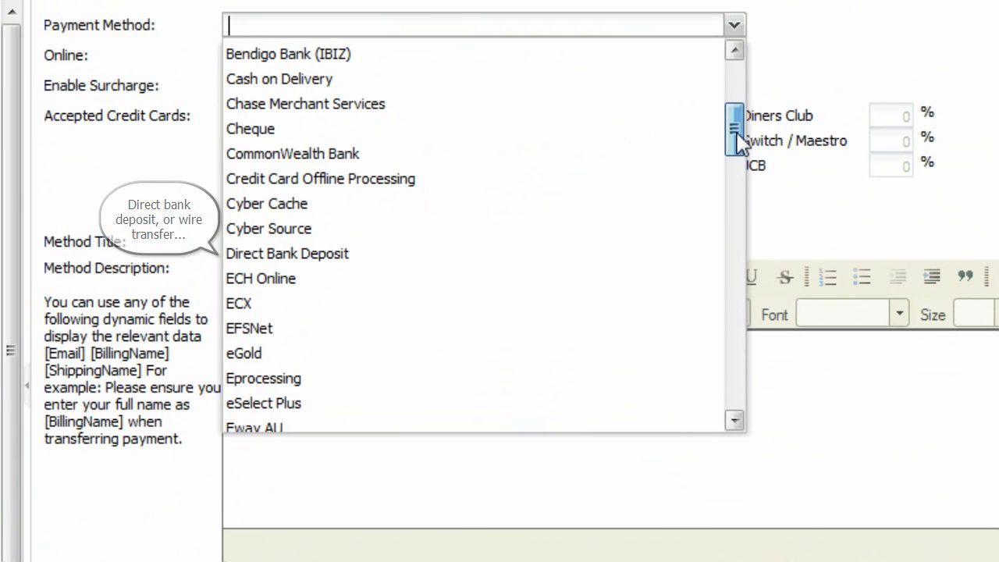
drag(736, 139, 755, 338)
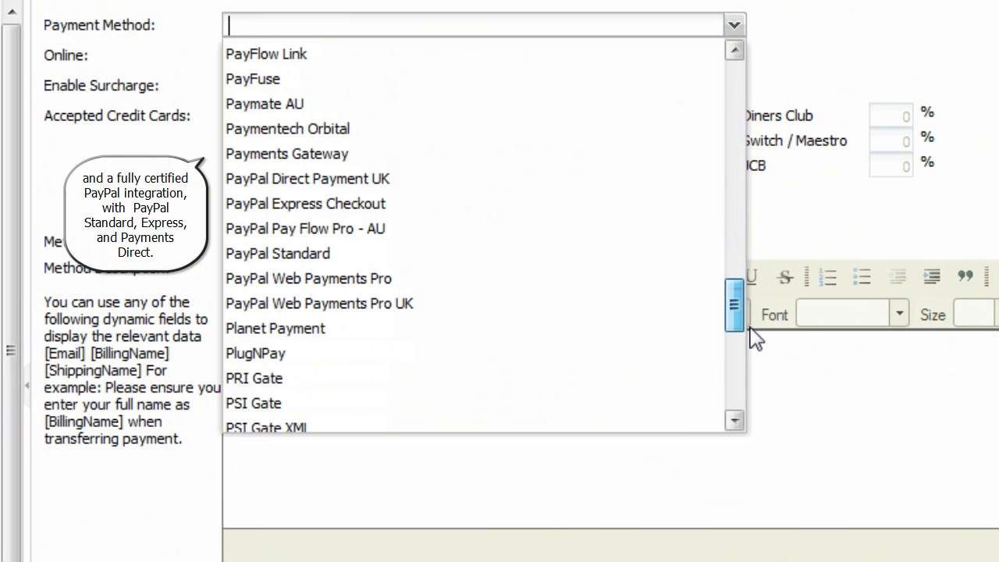
drag(755, 338, 732, 116)
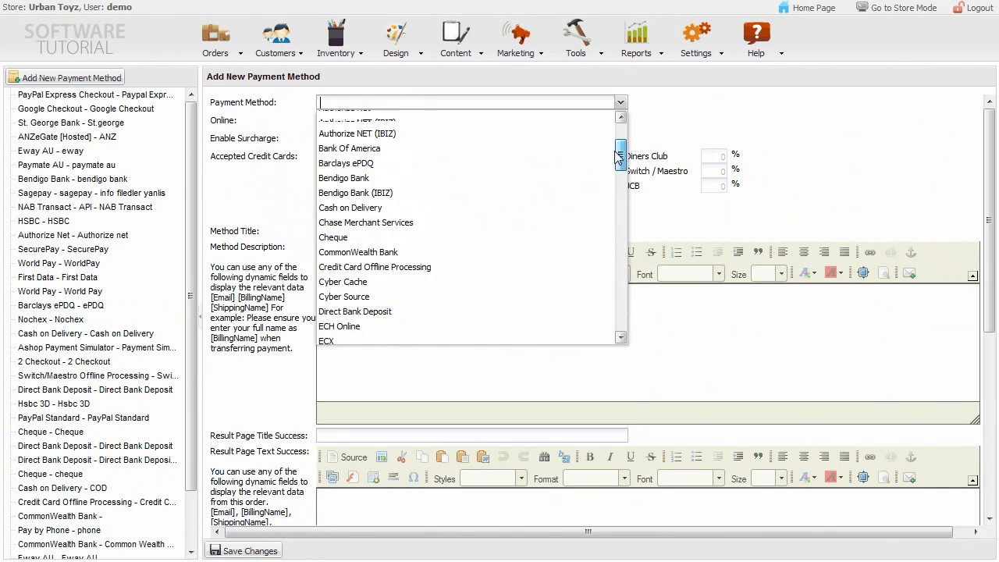
drag(620, 156, 618, 146)
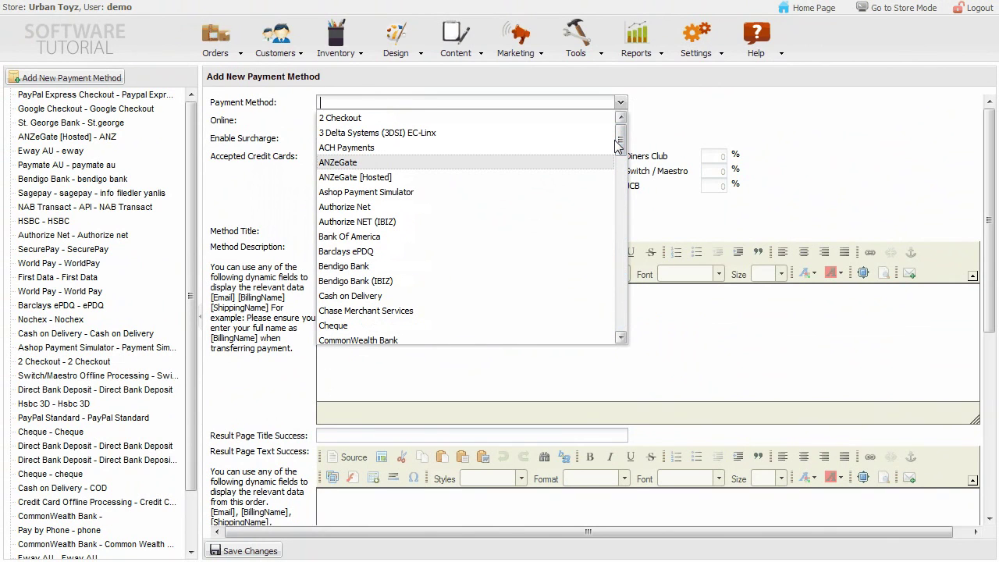
- Pick Cheque as the gateway and review its title, description and result fields
click(492, 326)
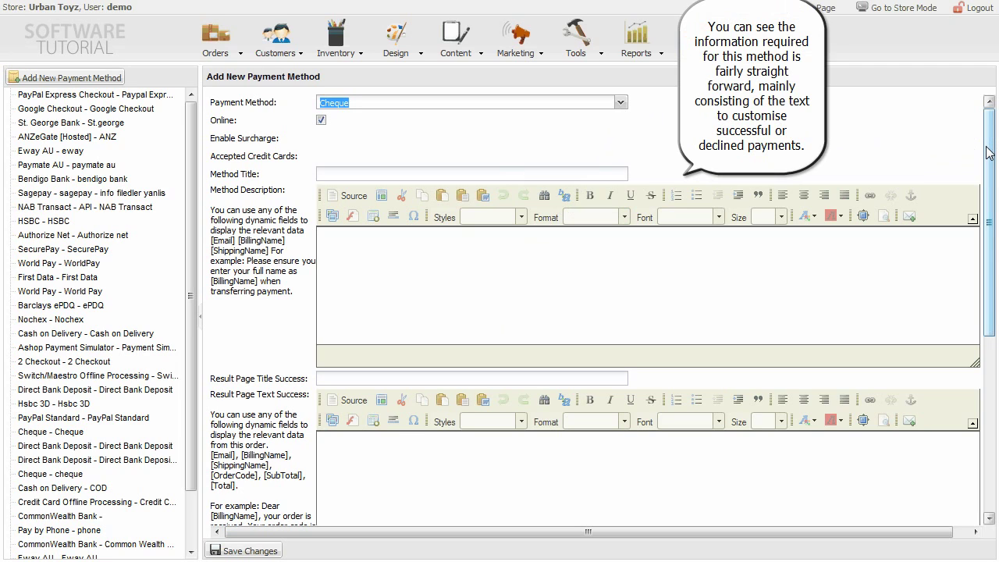
scroll(616, 440, down, 5)
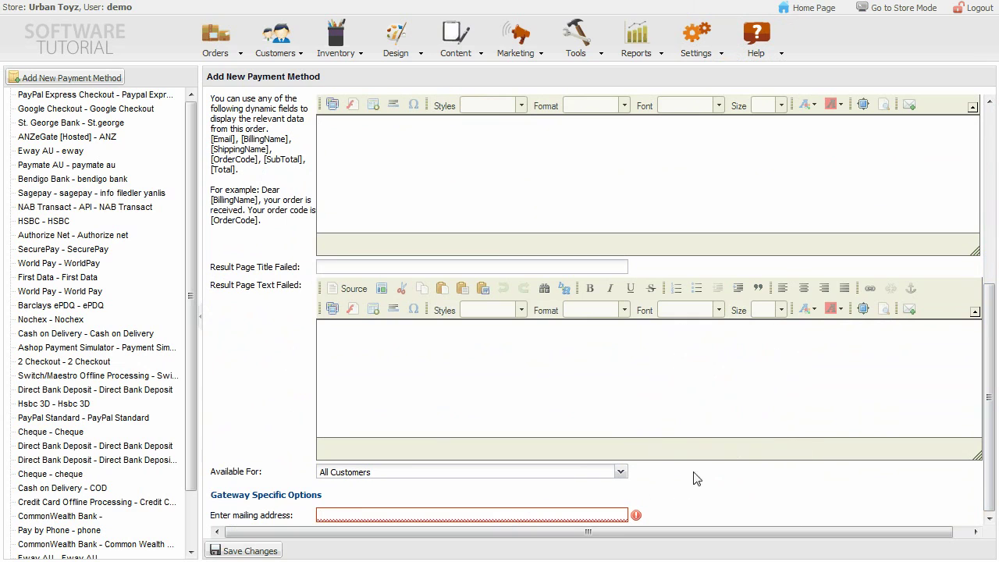
drag(985, 350, 986, 176)
click(621, 102)
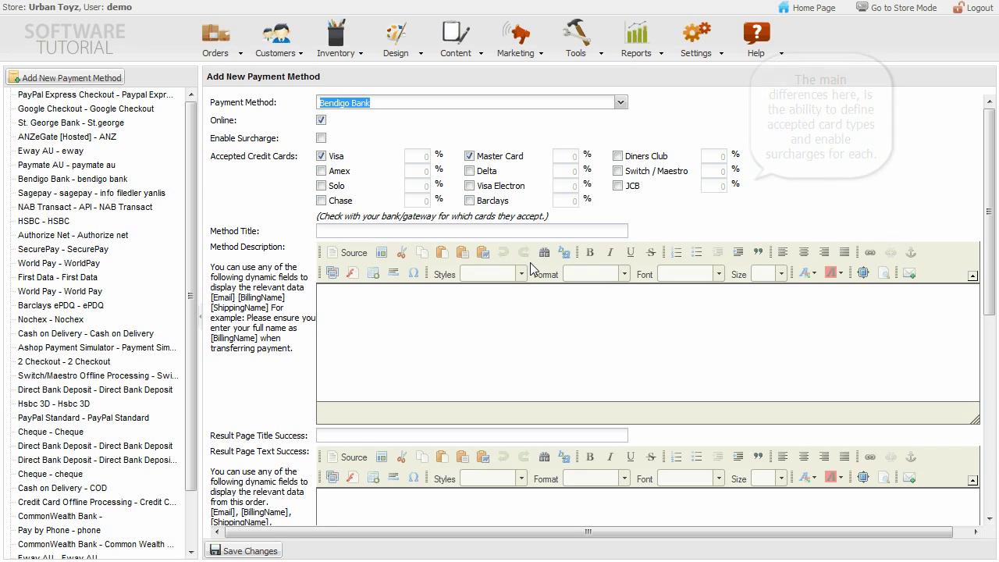
- Select Bendigo Bank and inspect its Access Code field under Gateway Specific Options
drag(985, 248, 990, 455)
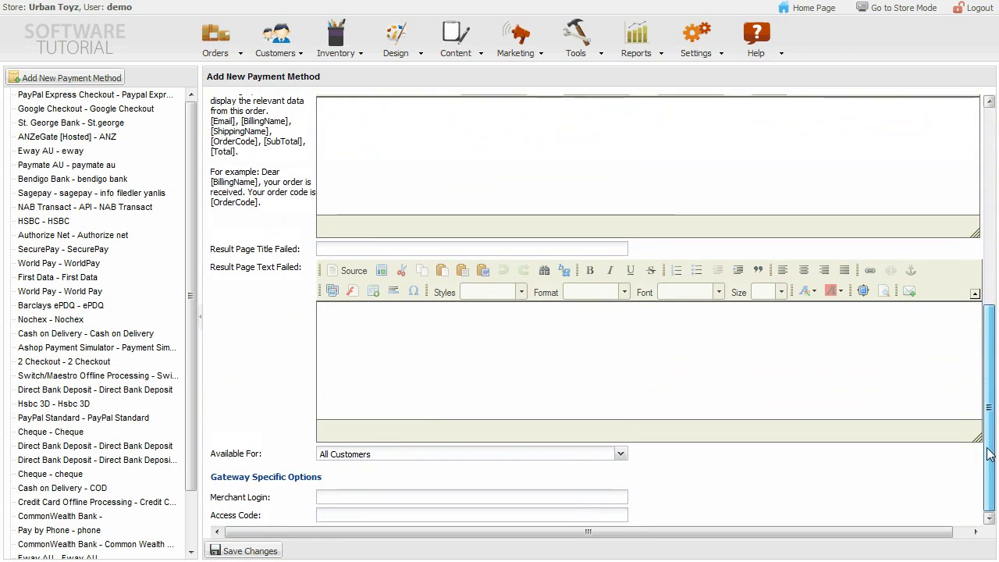
click(614, 516)
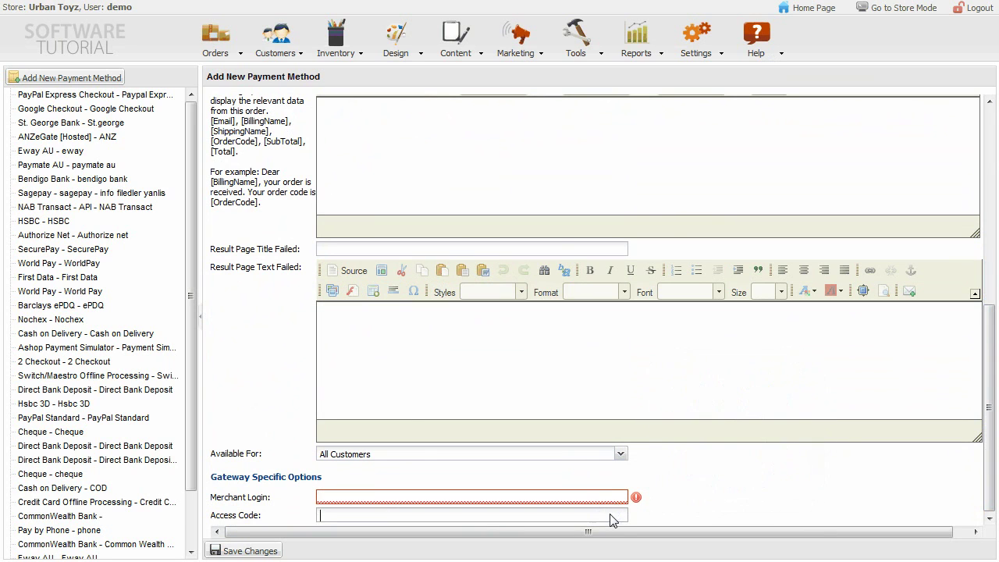
drag(986, 341, 993, 138)
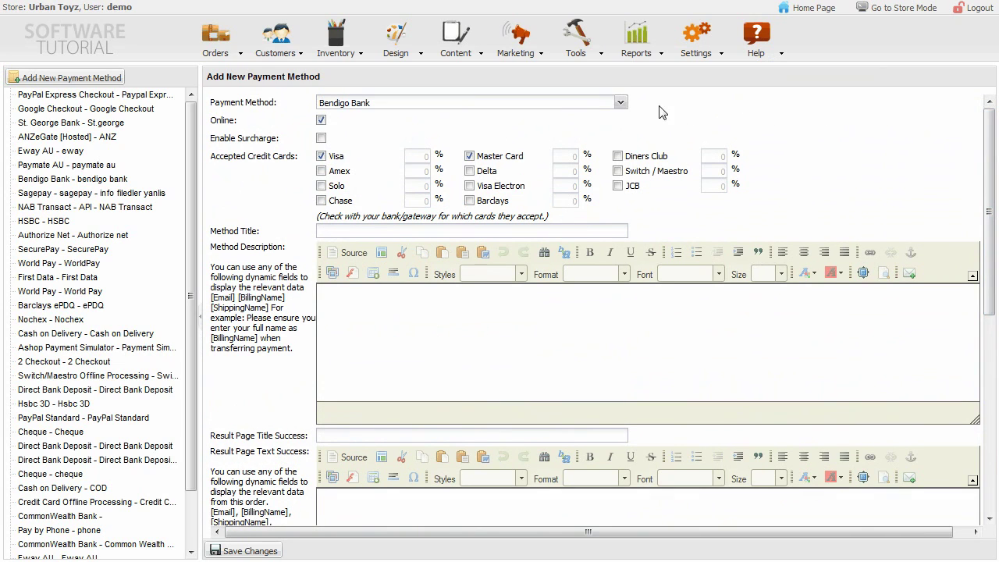
- Switch the gateway to Credit Card Offline Processing and review its Visa and Master Card options
click(621, 103)
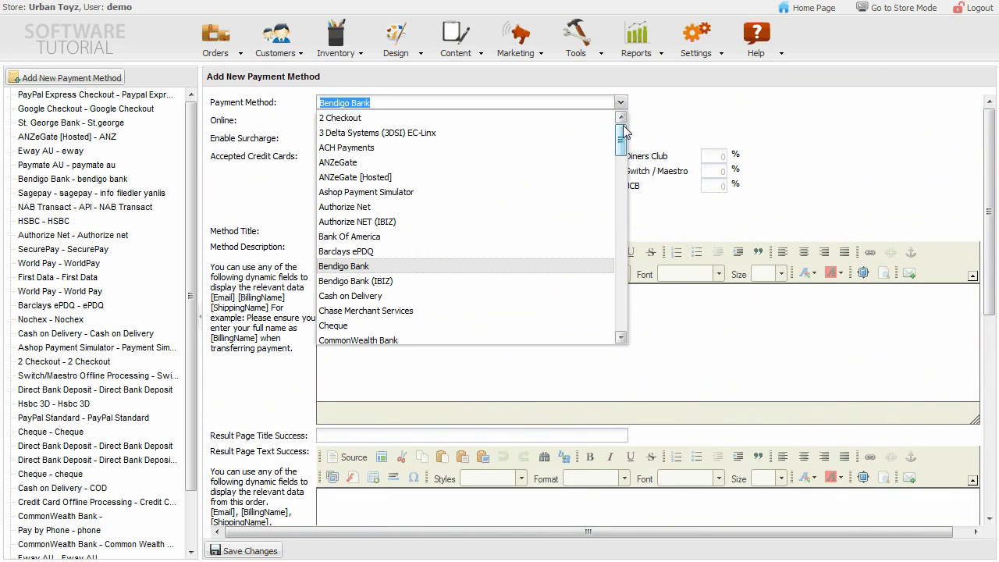
drag(623, 127, 624, 161)
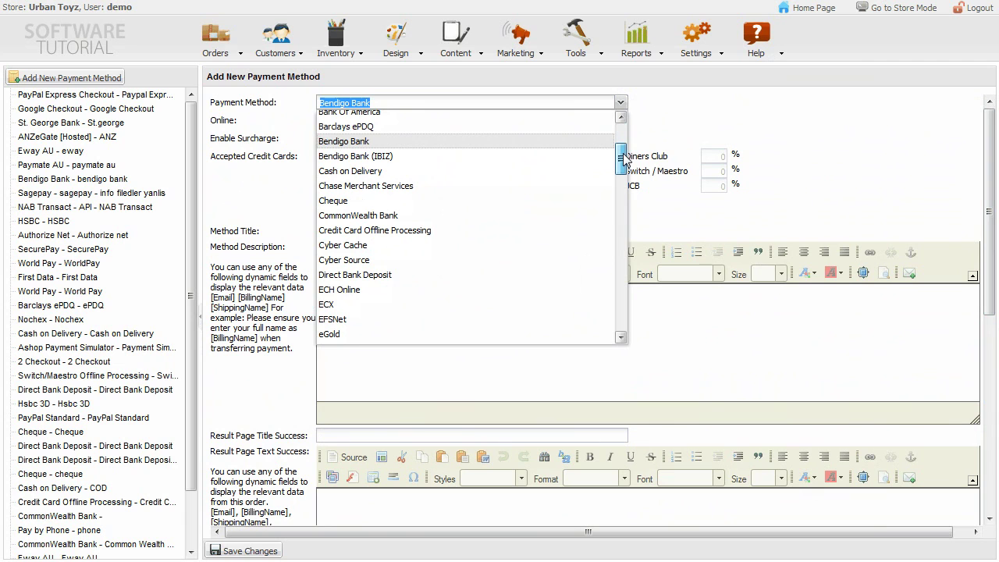
click(549, 231)
click(547, 231)
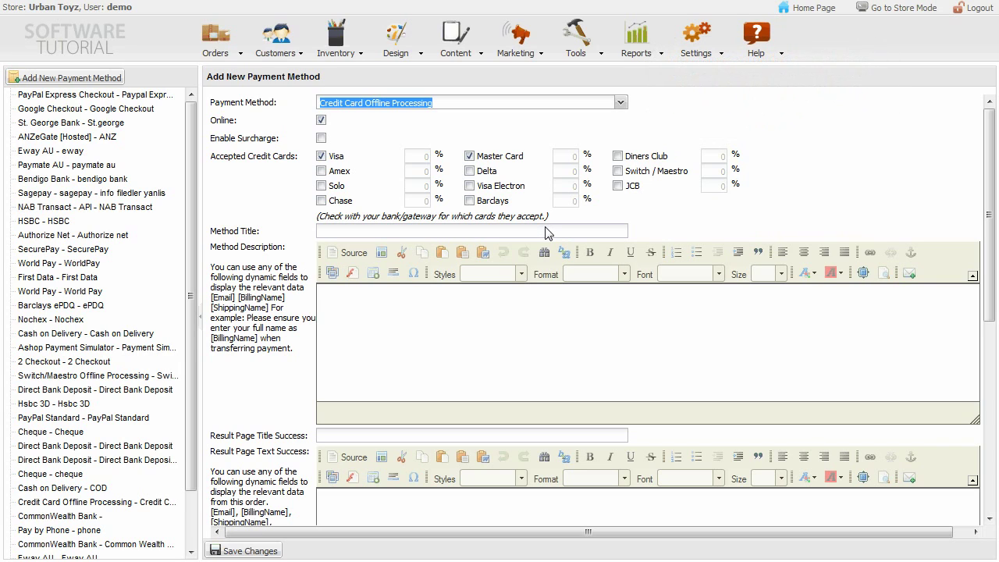
drag(988, 196, 990, 398)
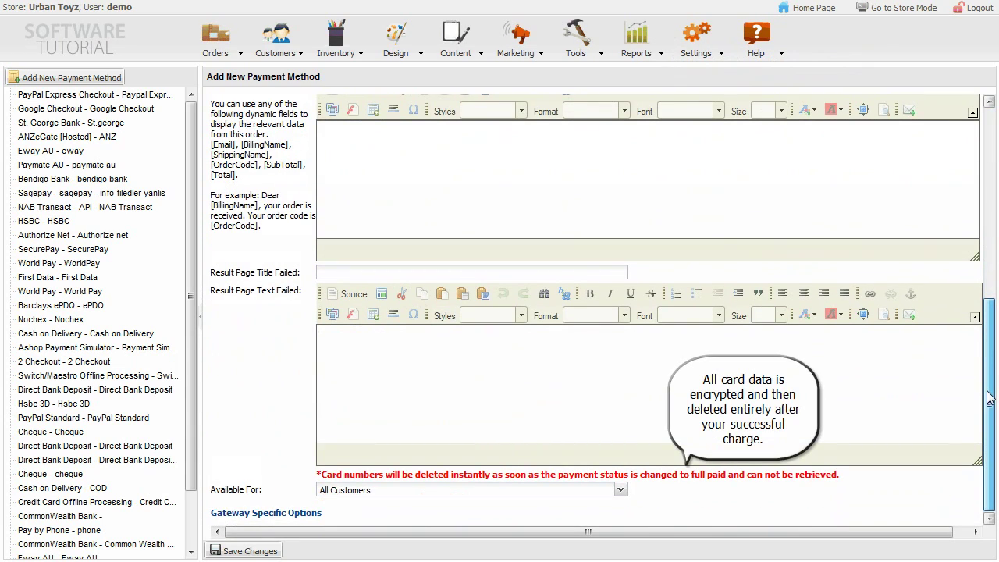
drag(842, 476, 288, 486)
click(283, 480)
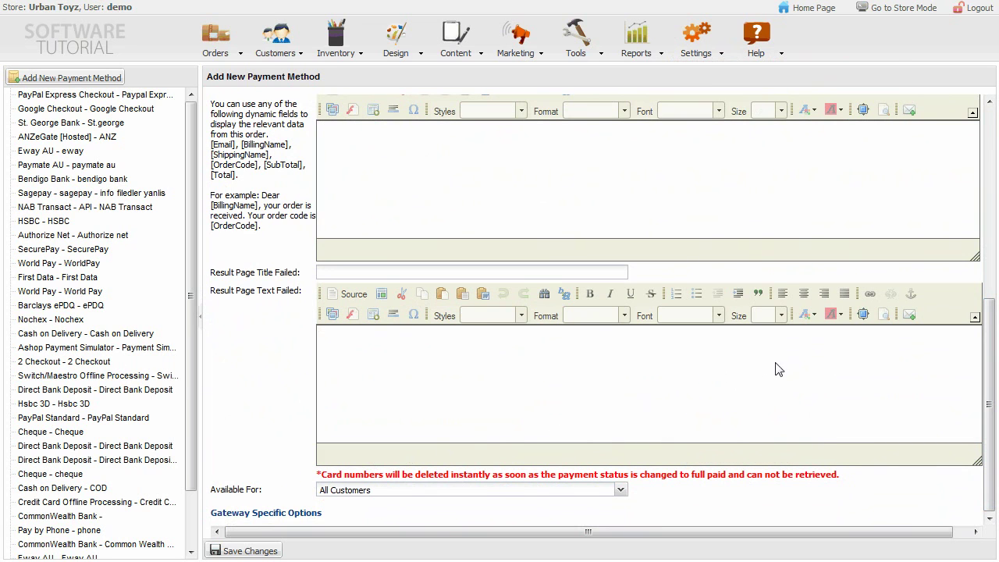
drag(990, 320, 982, 121)
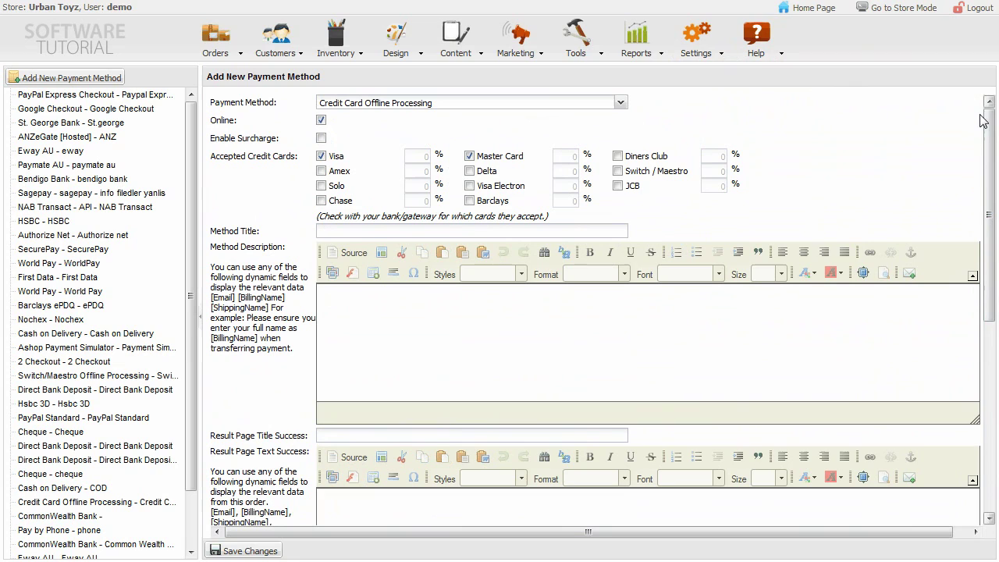
- Enable Surcharge, tick Amex and Delta, and enter a 2% Amex surcharge
click(321, 139)
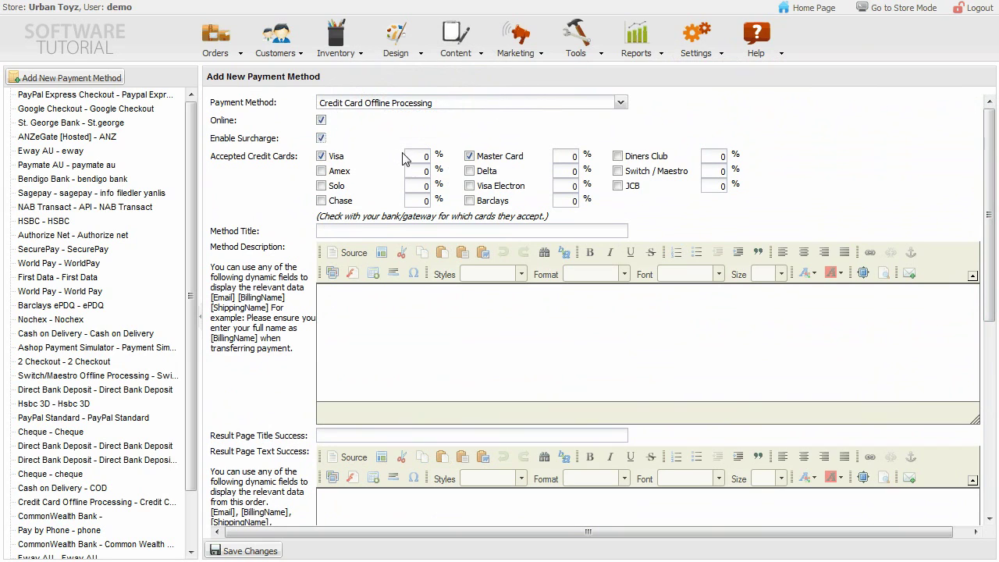
click(322, 172)
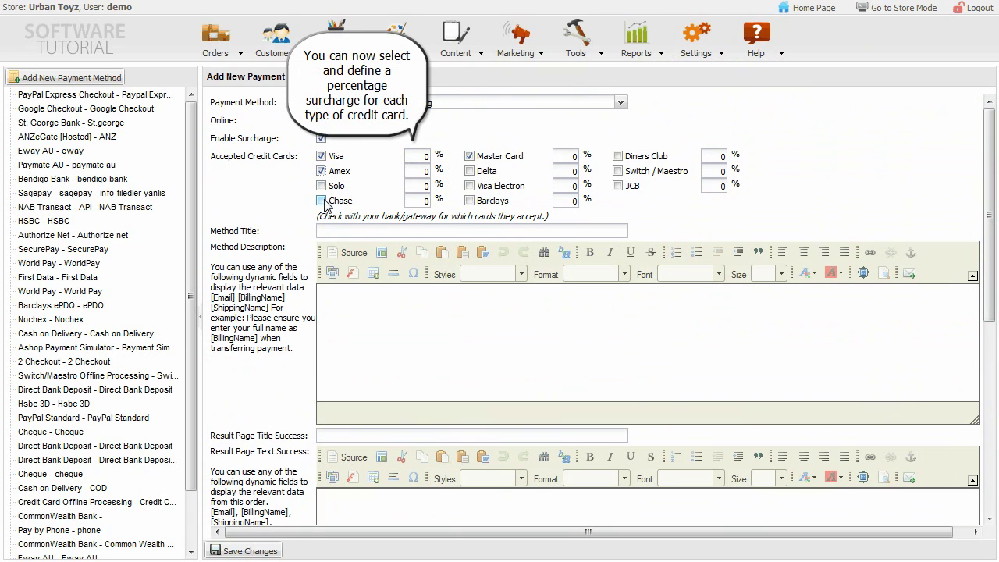
click(469, 172)
click(422, 170)
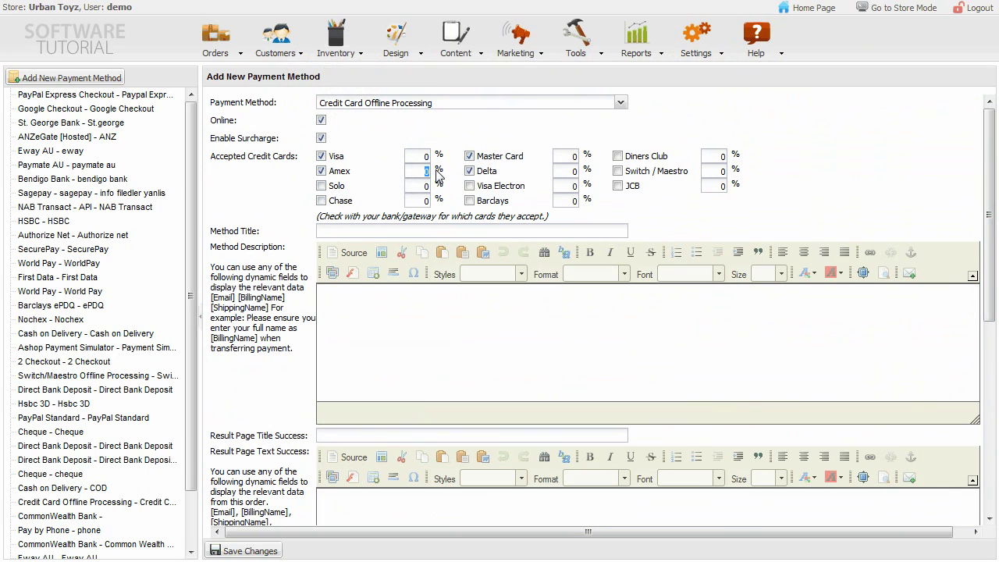
text(2)
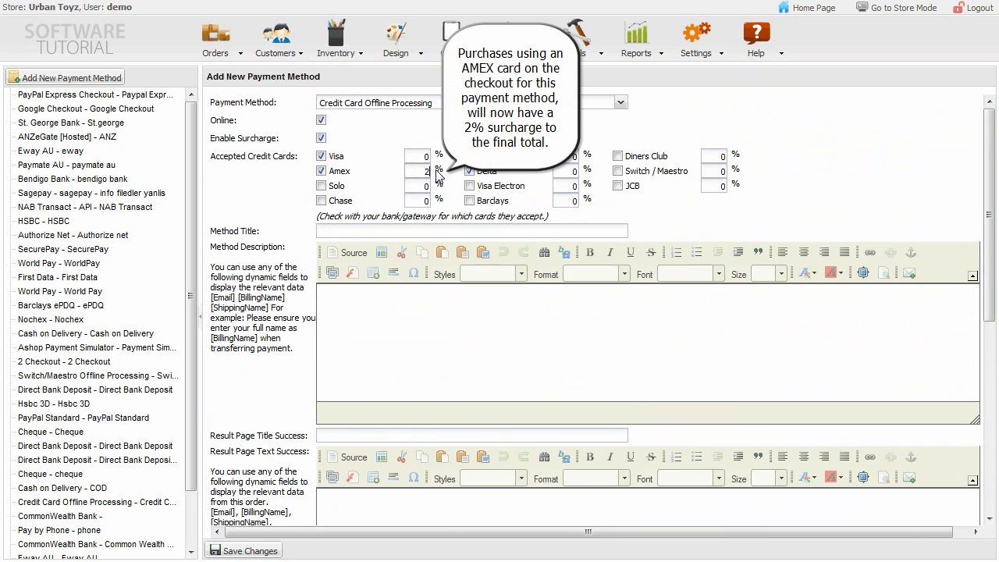
- Title the method 'Credit card' and describe it as 'Pay by credit card, we accept.....'
click(438, 232)
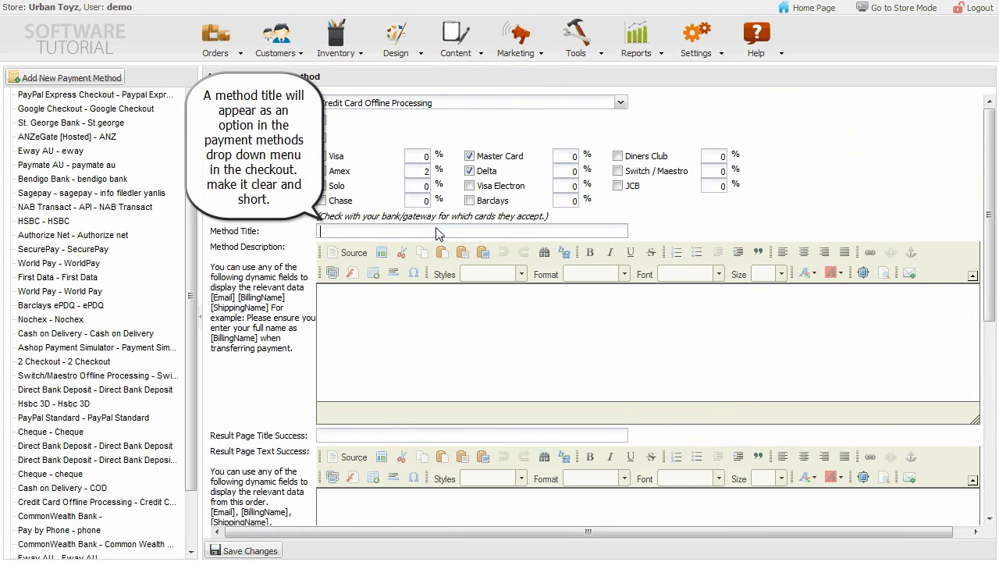
text(Credit card)
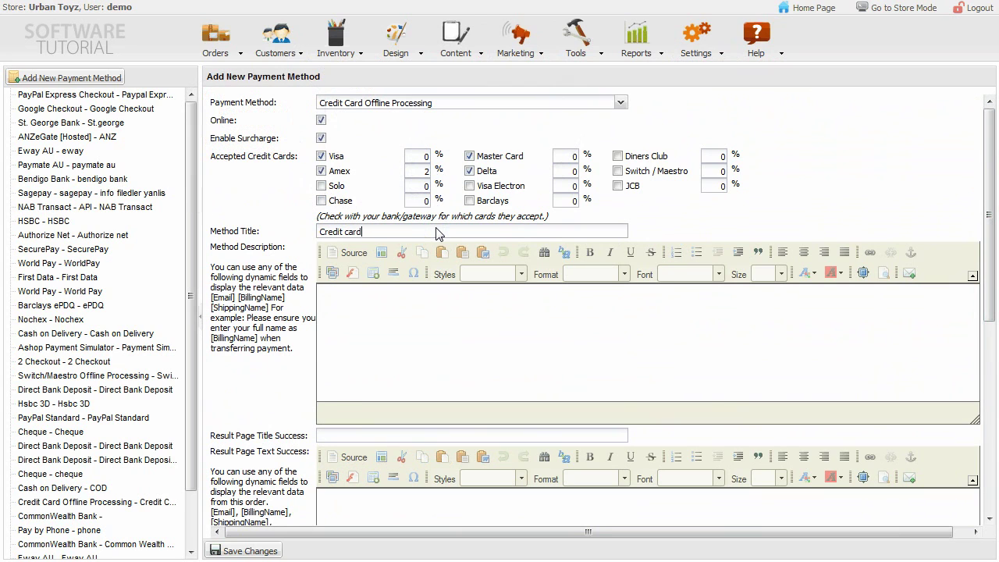
click(426, 305)
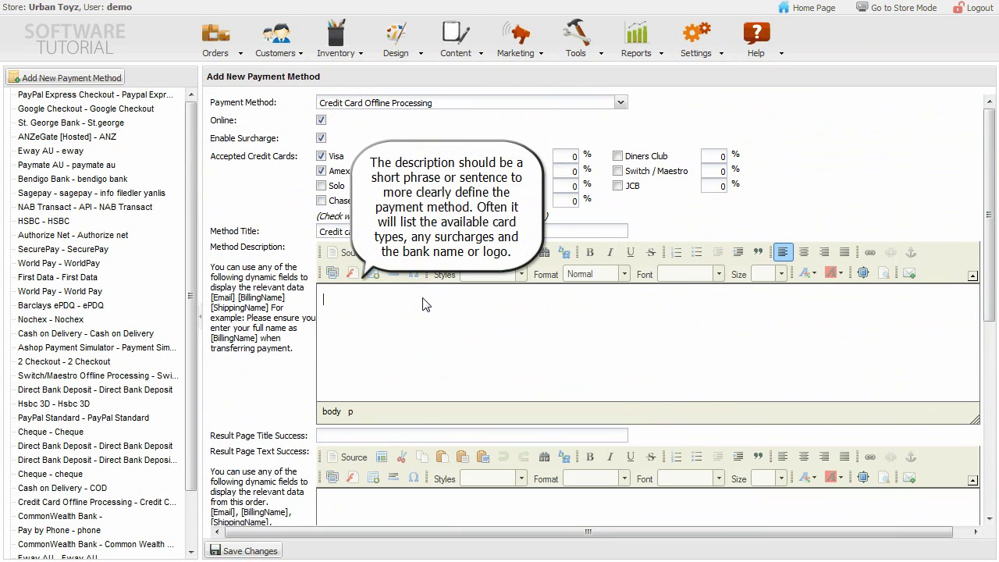
text(Pay by credit card, we accept.....)
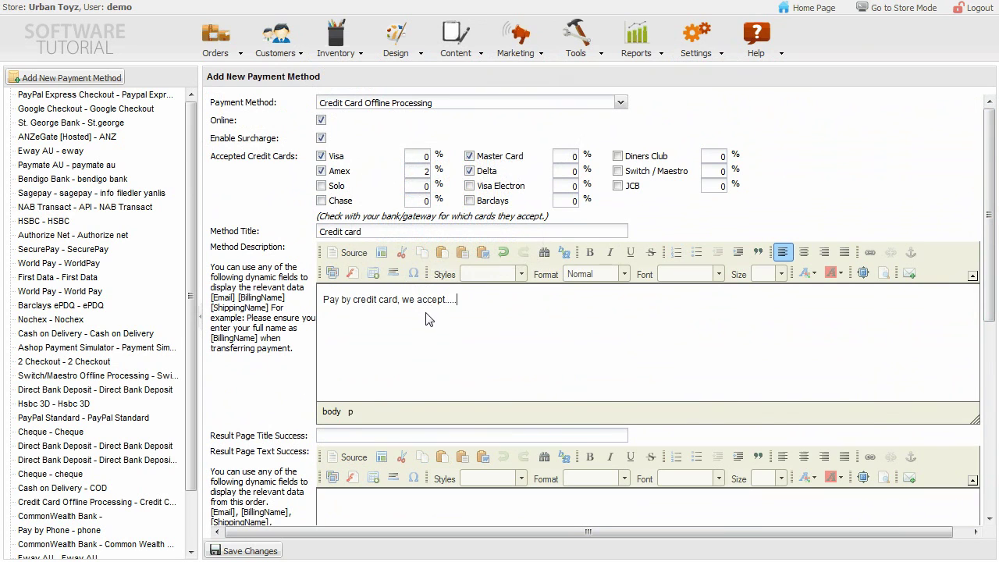
scroll(429, 316, down, 3)
- Title the success page 'thank you' and paste in the congratulations message
click(437, 302)
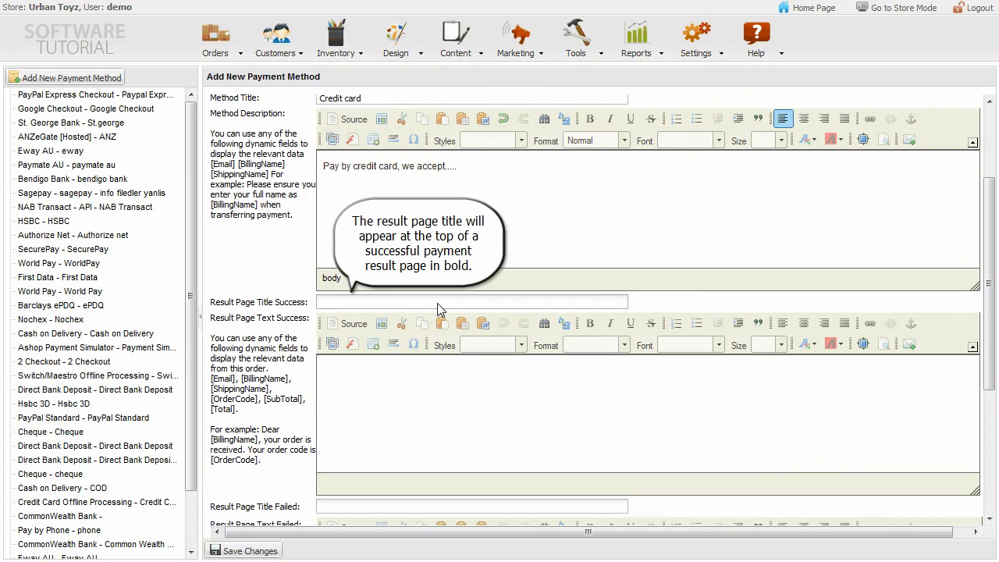
text(thank you)
click(441, 376)
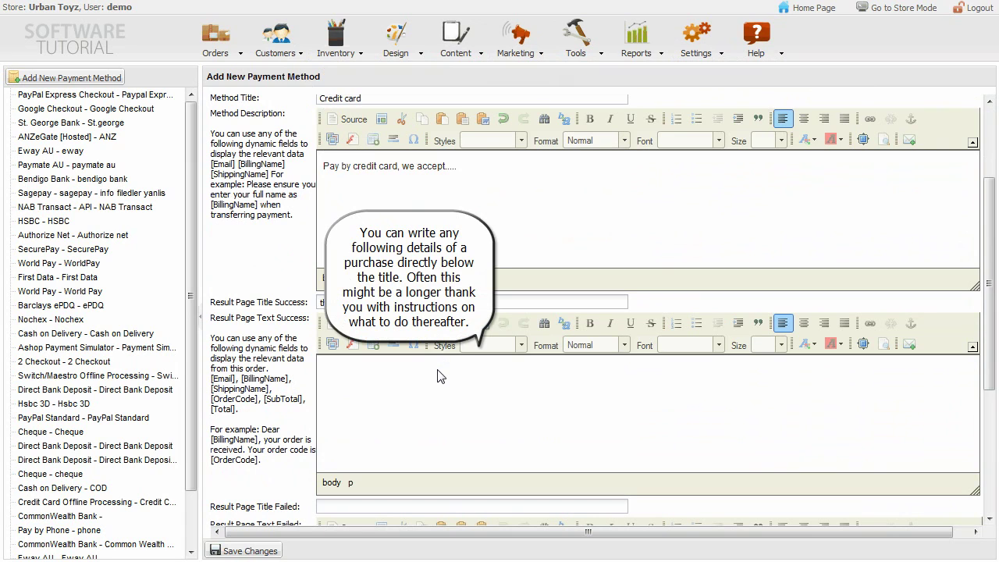
text(Congratulations [BillingName], Your order is successful. Etc, etc....)
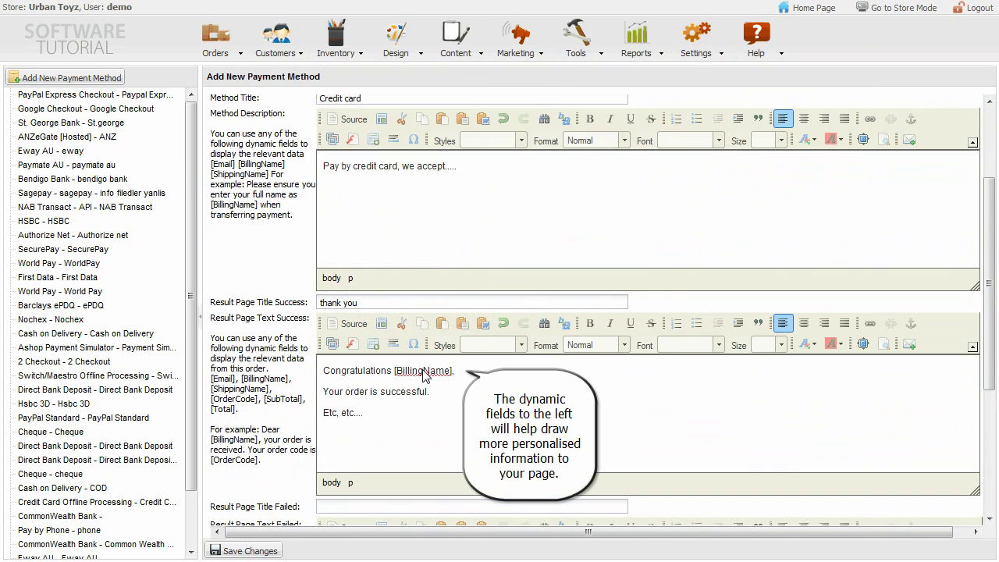
- Replace the 'Etc, etc....' line with 'Your order code is [OrderCode]'
drag(290, 380, 212, 405)
key(ctrl+c)
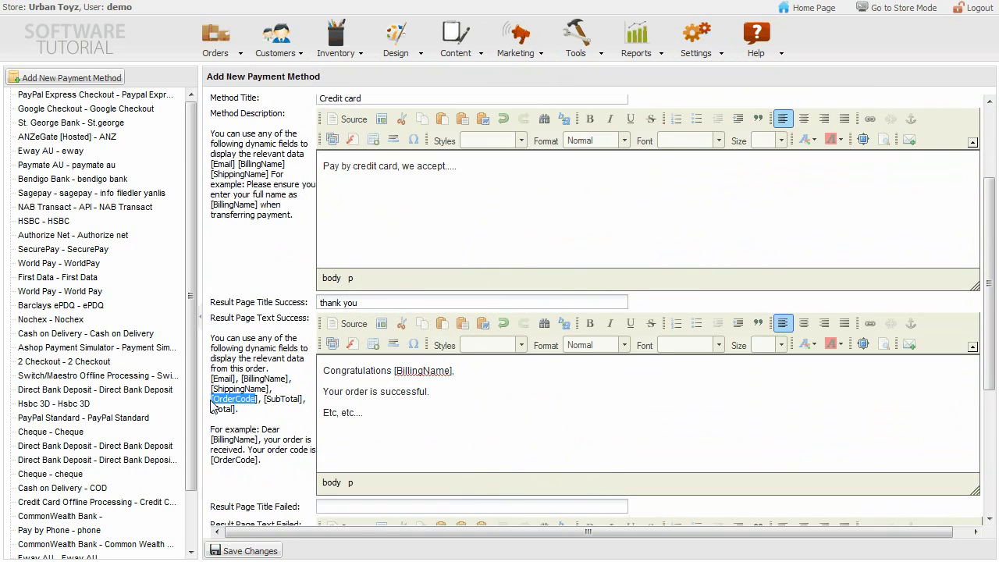
click(477, 426)
key(shift+Home)
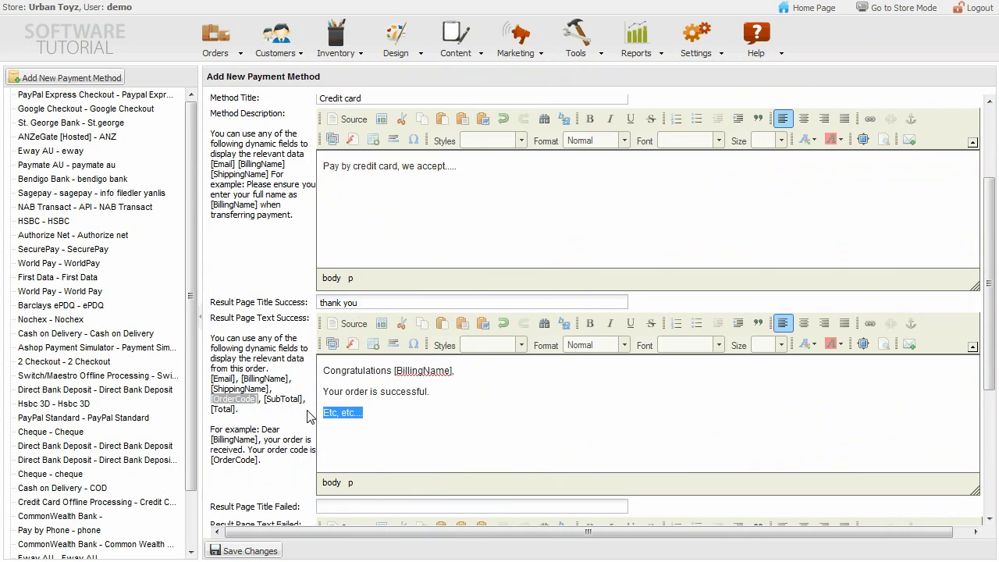
text(Your order code is)
key(ctrl+v)
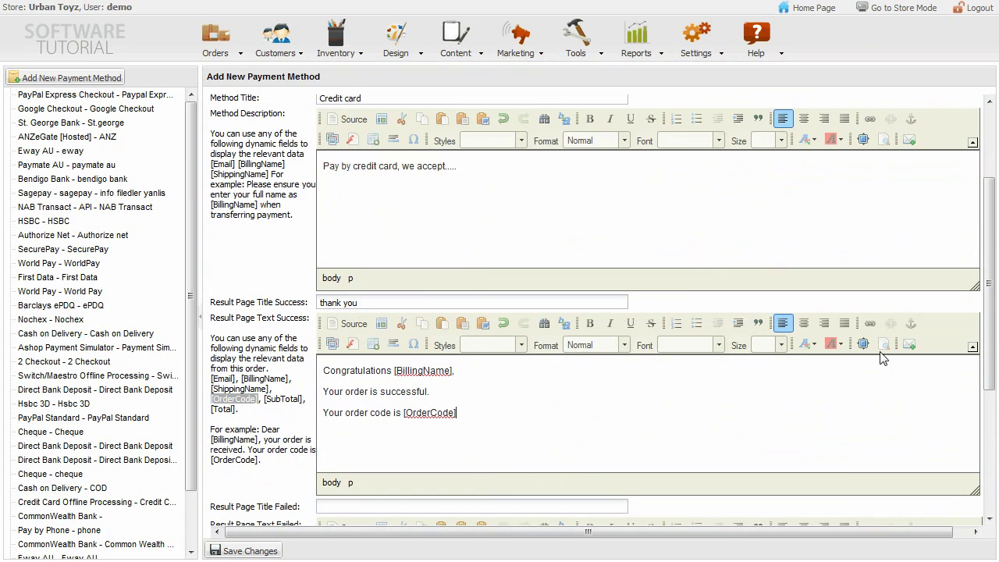
- Enter 'Error' as the failed-payment page title, leaving Available For at All Customers
drag(988, 346, 986, 442)
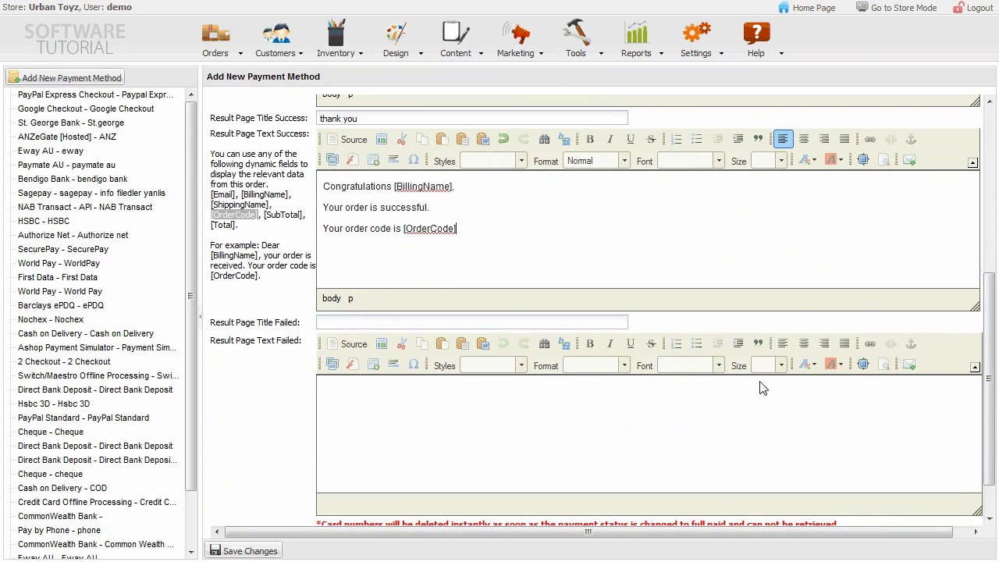
click(573, 323)
text(Error)
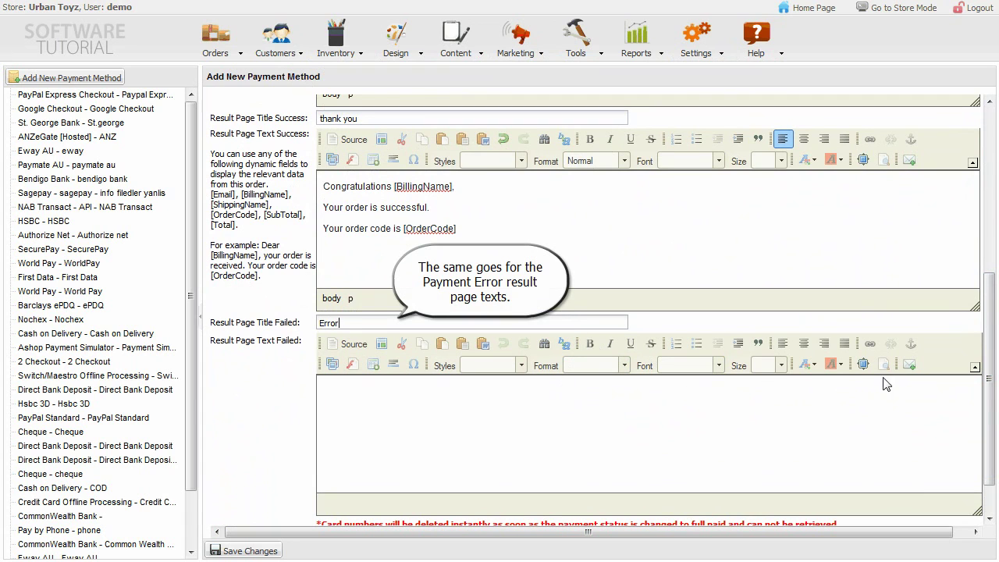
drag(988, 378, 990, 400)
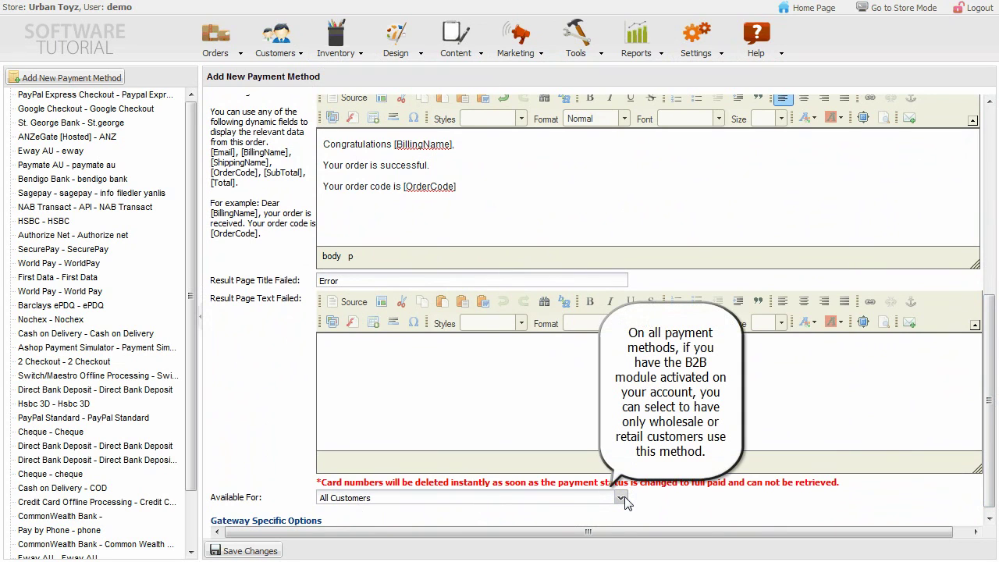
click(621, 498)
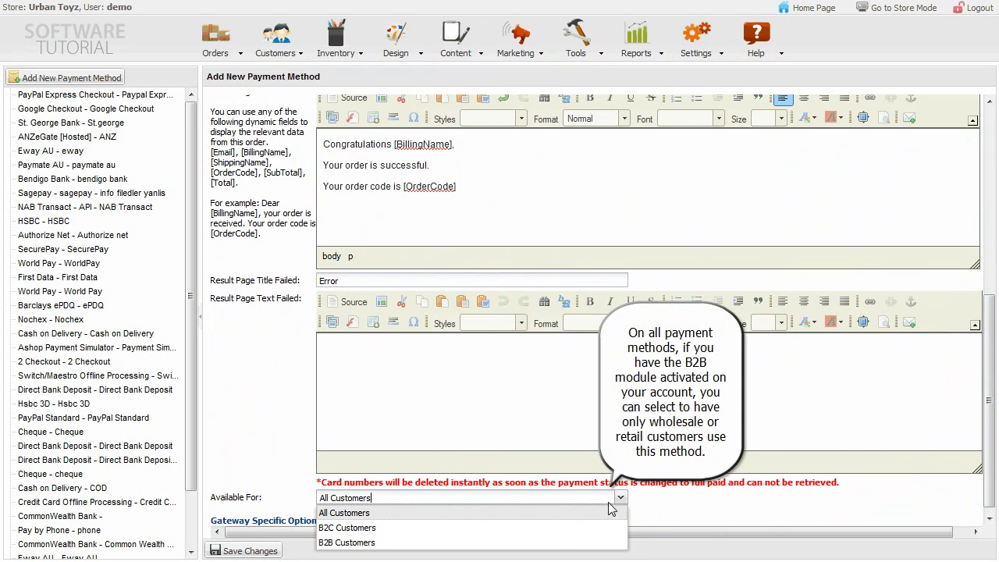
click(622, 498)
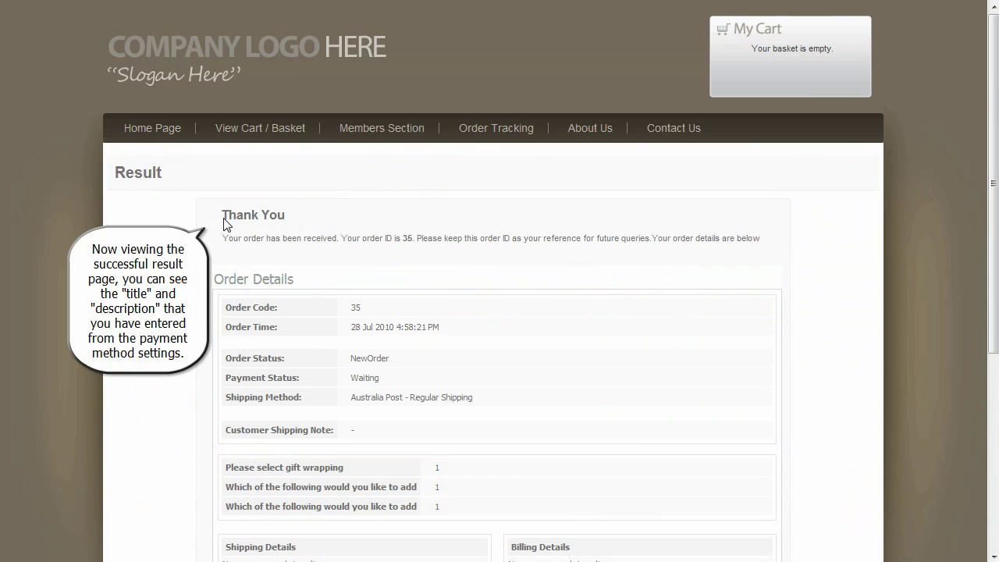
- Highlight the storefront's 'Thank You' heading and order-received message
drag(225, 217, 740, 251)
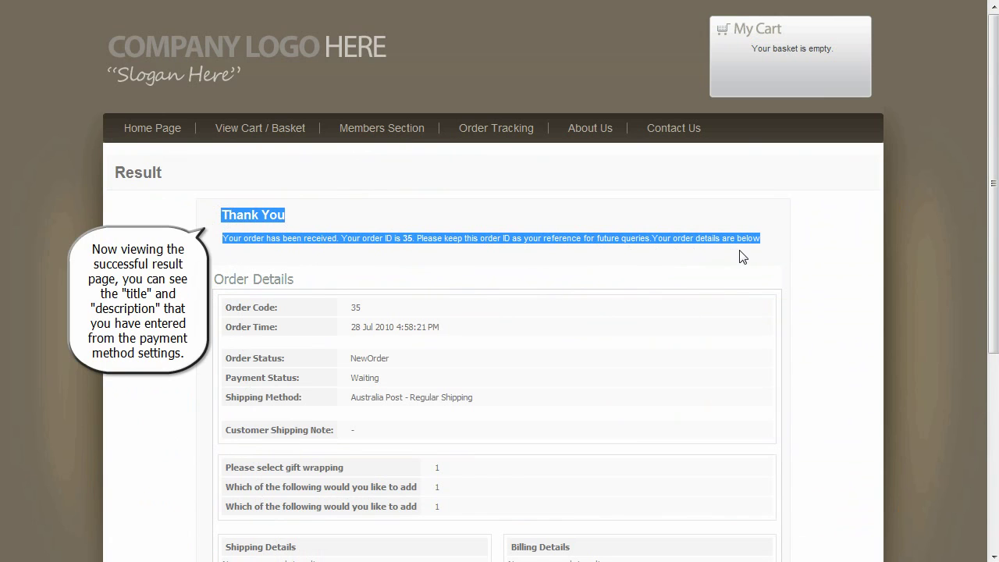